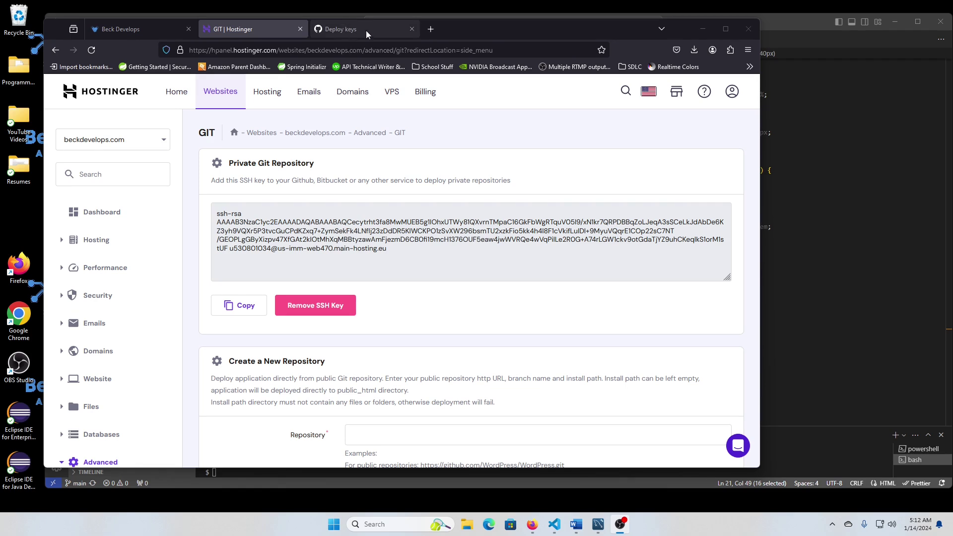
# Compare the live beckdevelops.com homepage, the GitHub deploy keys and the Hostinger Git page
pyautogui.click(139, 31)
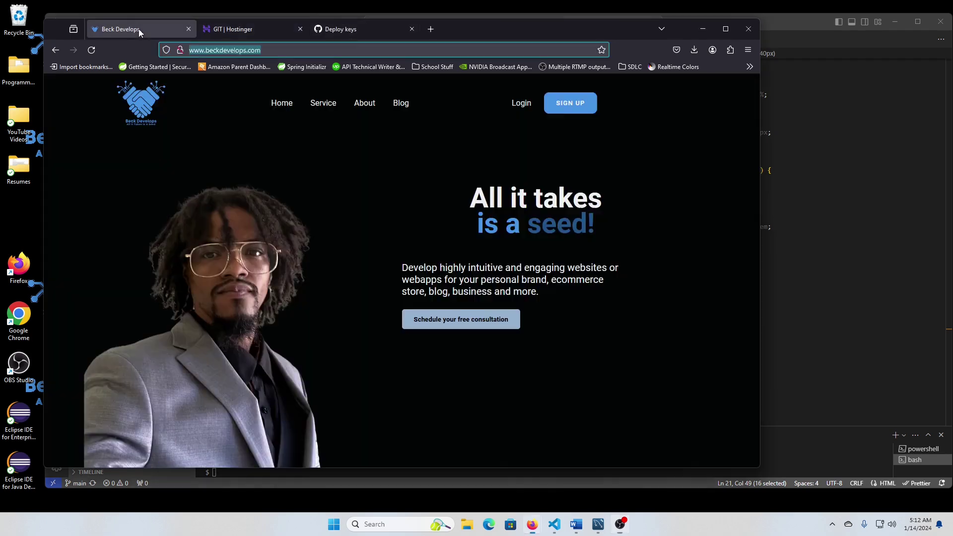
pyautogui.click(363, 35)
pyautogui.click(240, 33)
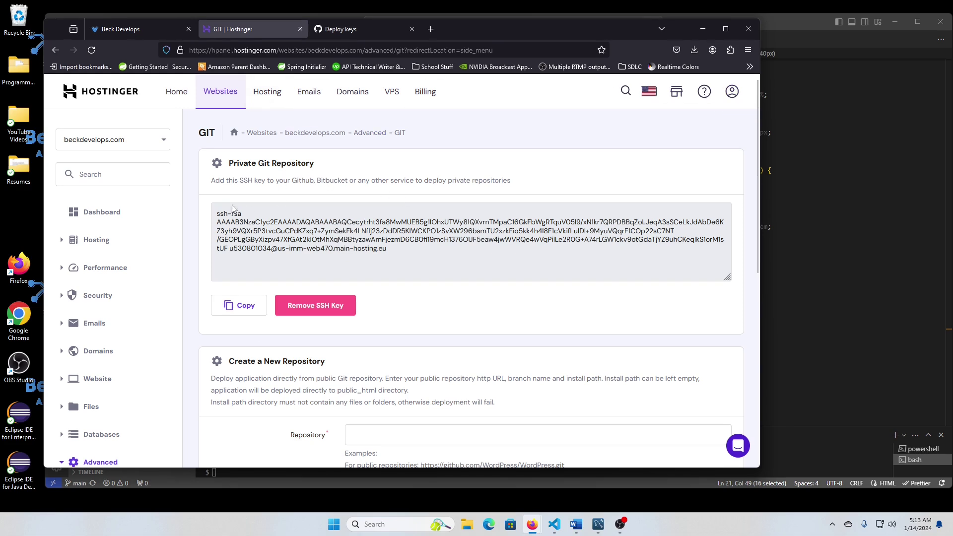
pyautogui.scroll(-4, 183, 223)
pyautogui.scroll(4, 183, 224)
pyautogui.click(349, 34)
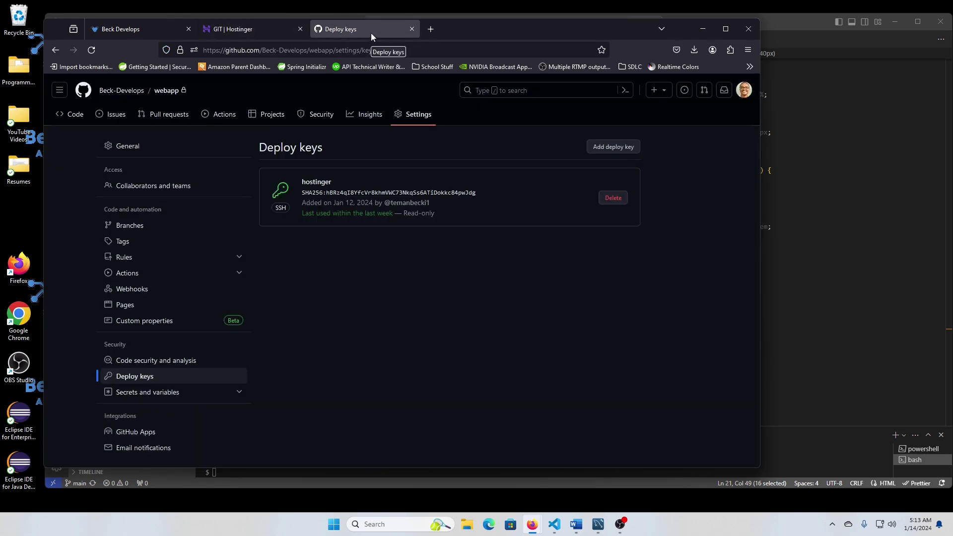
pyautogui.click(244, 29)
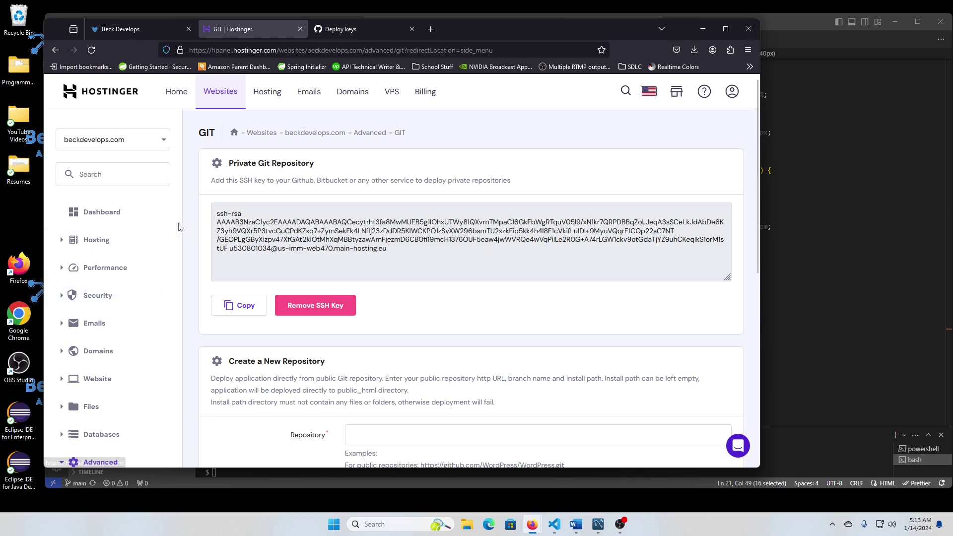
# Reopen Advanced > GIT in the hPanel sidebar to reload the Git deployment page
pyautogui.scroll(-6, 116, 295)
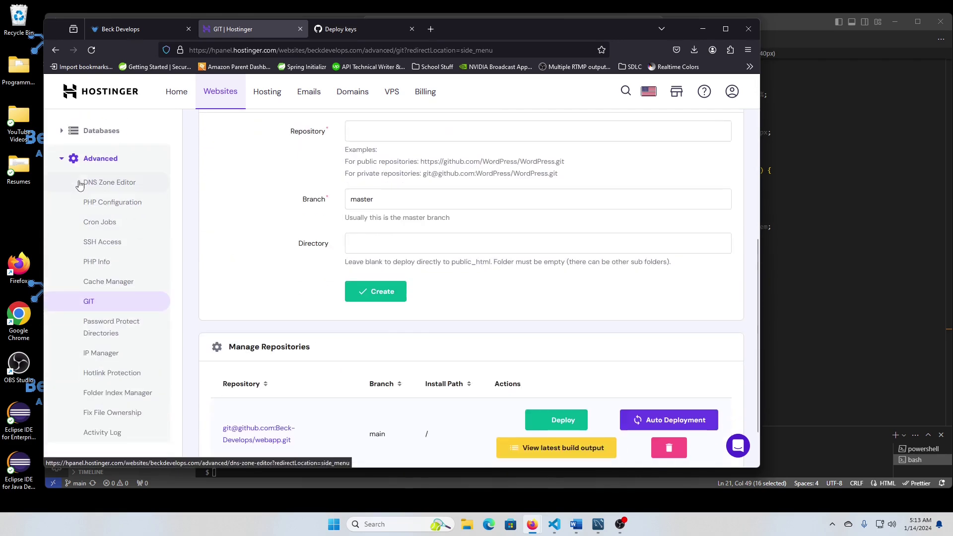
pyautogui.click(65, 160)
pyautogui.click(99, 158)
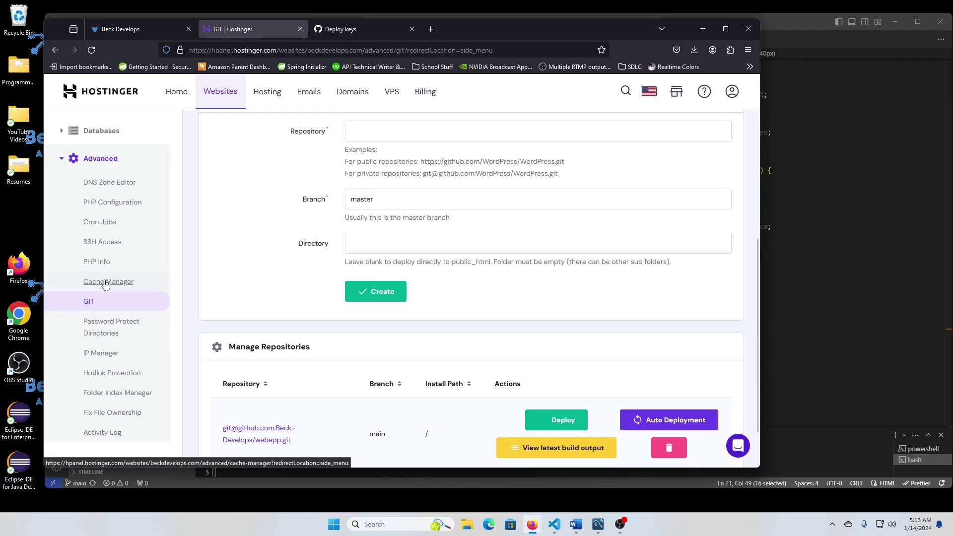
pyautogui.click(99, 304)
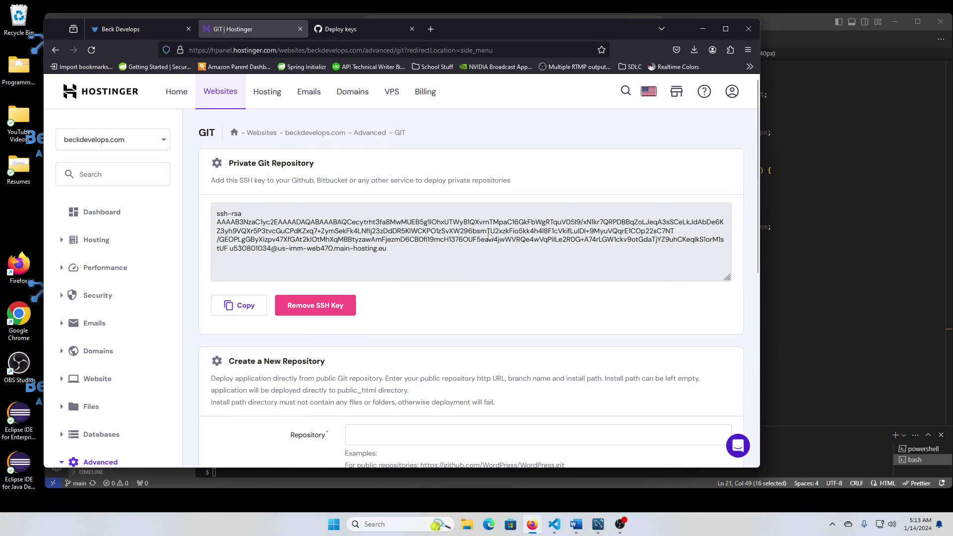
# Review the Manage Repositories list, then return to the webapp repository's GitHub deploy keys
pyautogui.scroll(-1, 447, 208)
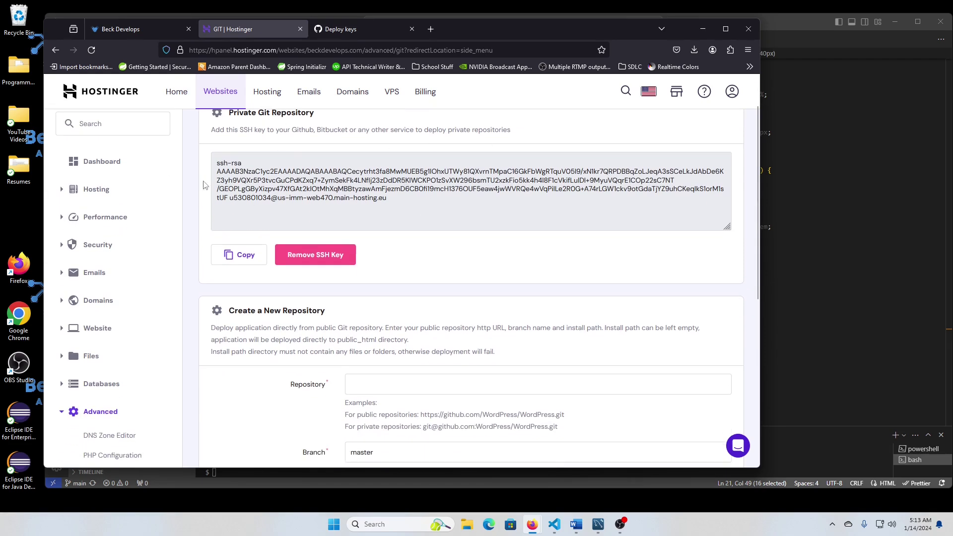
pyautogui.scroll(1, 339, 207)
pyautogui.scroll(-4, 287, 165)
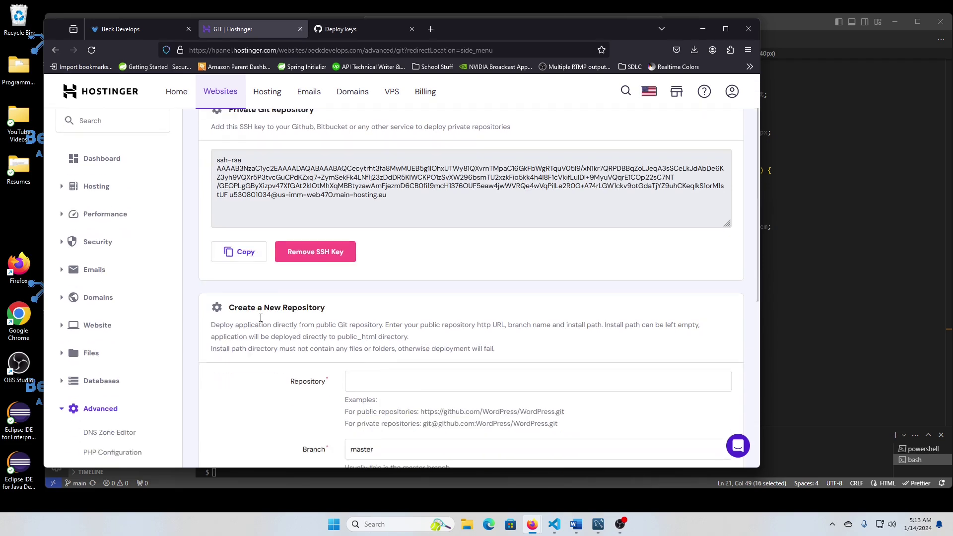
pyautogui.scroll(-1, 435, 281)
pyautogui.scroll(-1, 434, 280)
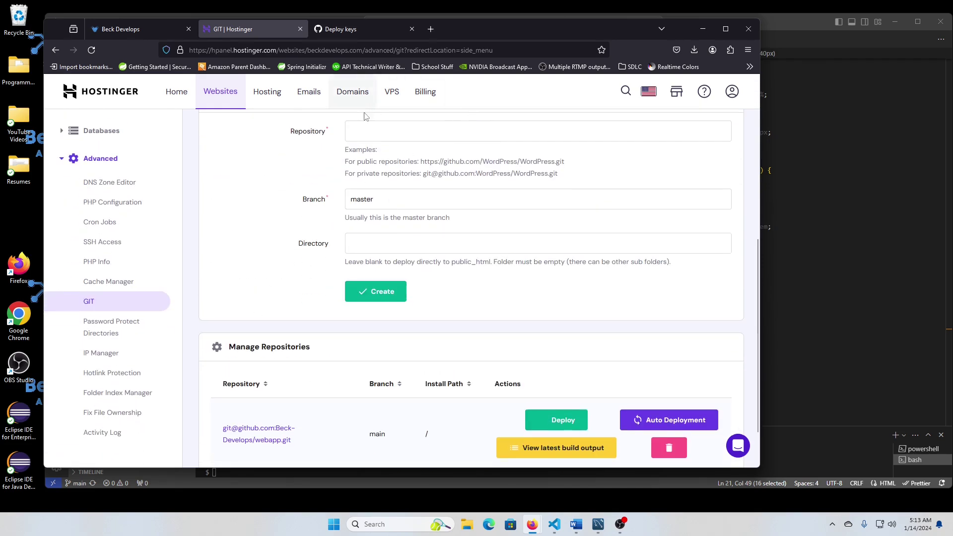
pyautogui.scroll(1, 365, 149)
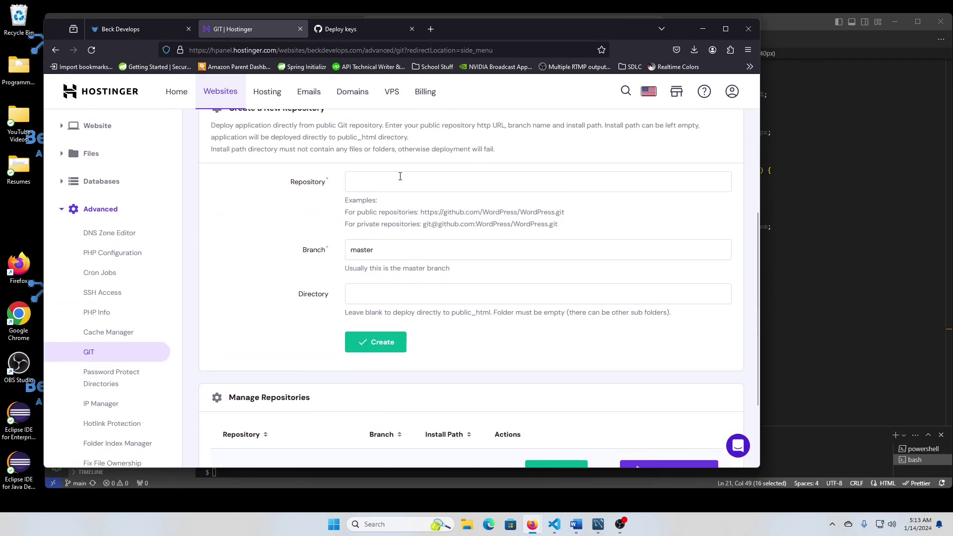
pyautogui.click(361, 28)
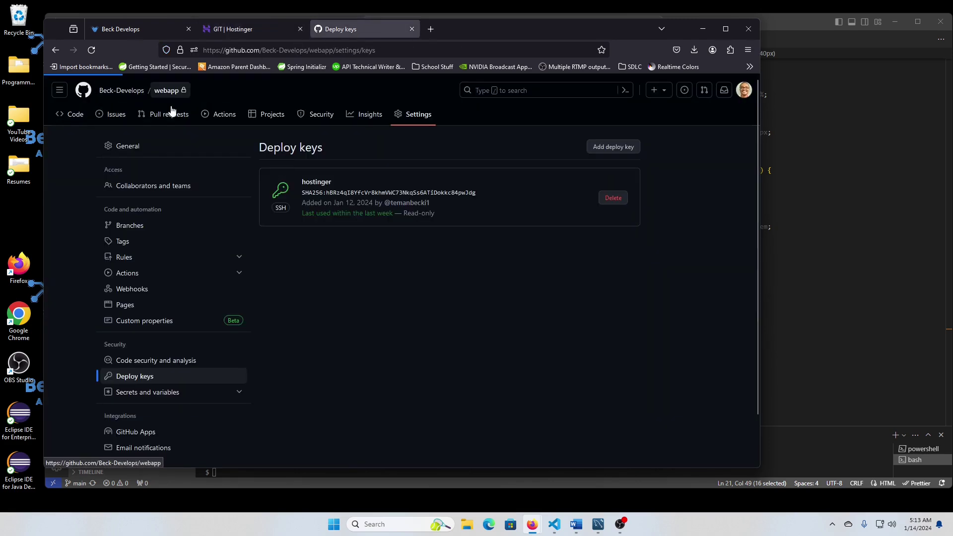
pyautogui.click(165, 92)
pyautogui.click(527, 178)
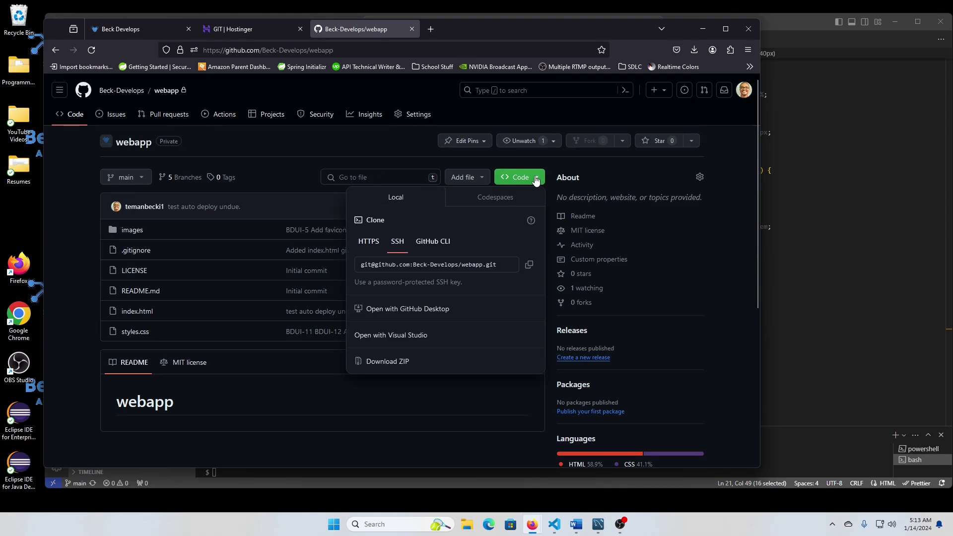
pyautogui.click(367, 242)
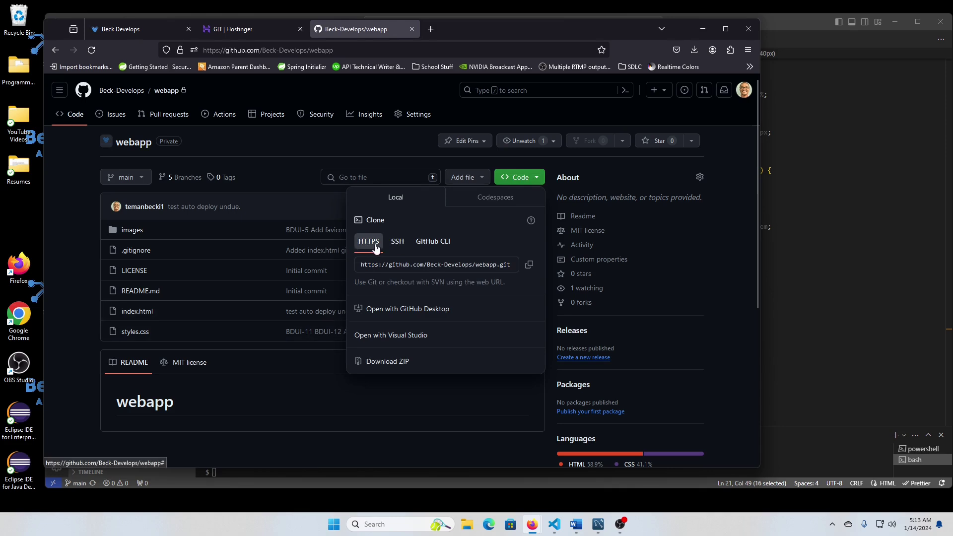
pyautogui.click(397, 242)
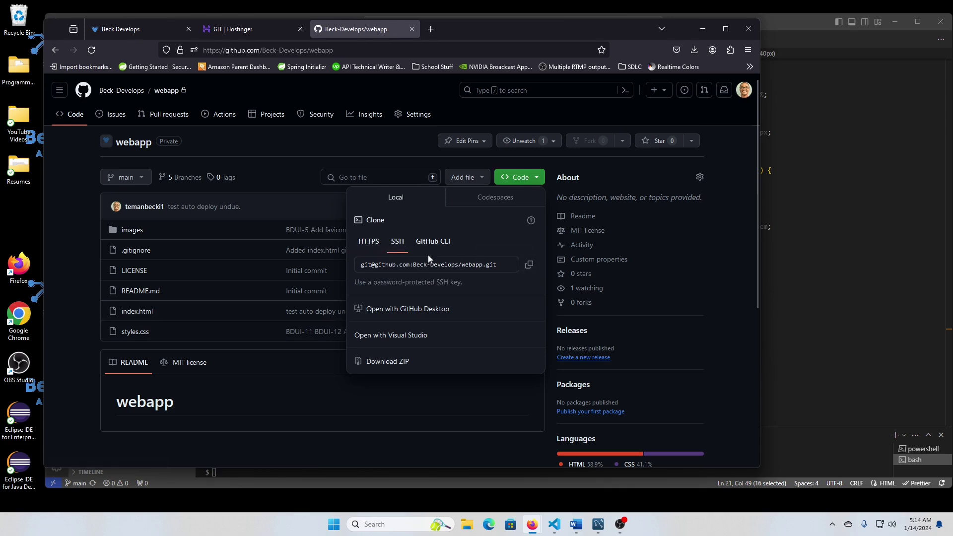
pyautogui.click(419, 121)
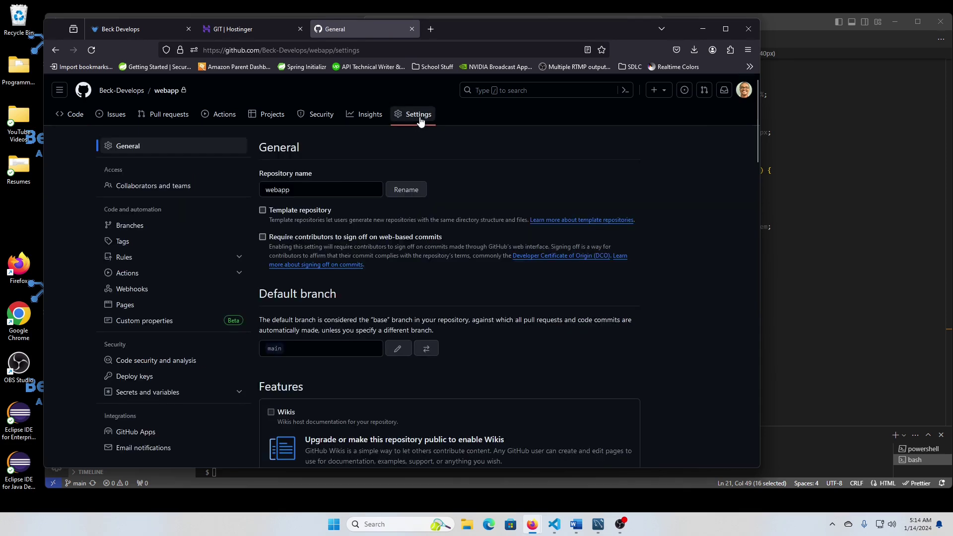
pyautogui.scroll(-1, 430, 117)
pyautogui.scroll(1, 354, 121)
pyautogui.scroll(-3, 121, 300)
pyautogui.click(150, 276)
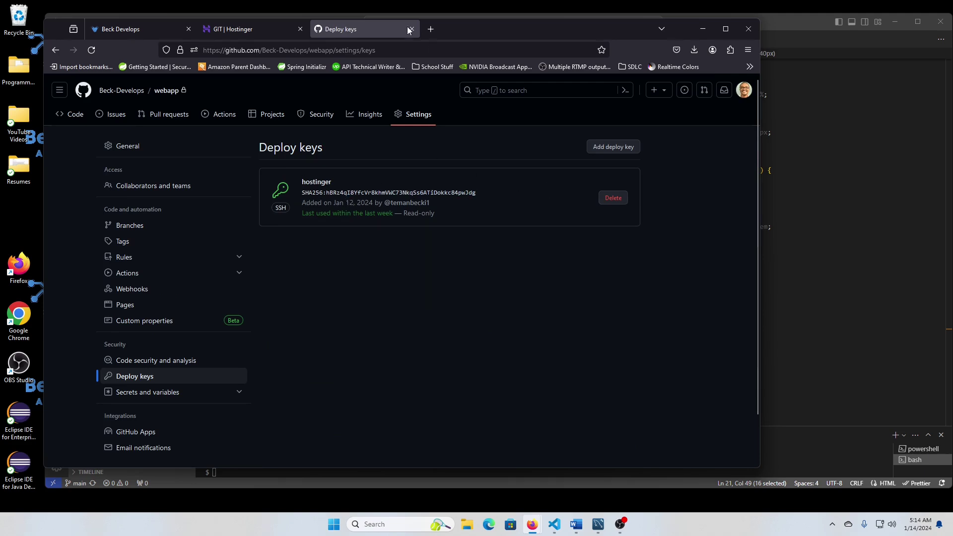
# Check the Branch field and Manage Repositories to confirm webapp deploys from main, then view the homepage
pyautogui.click(232, 30)
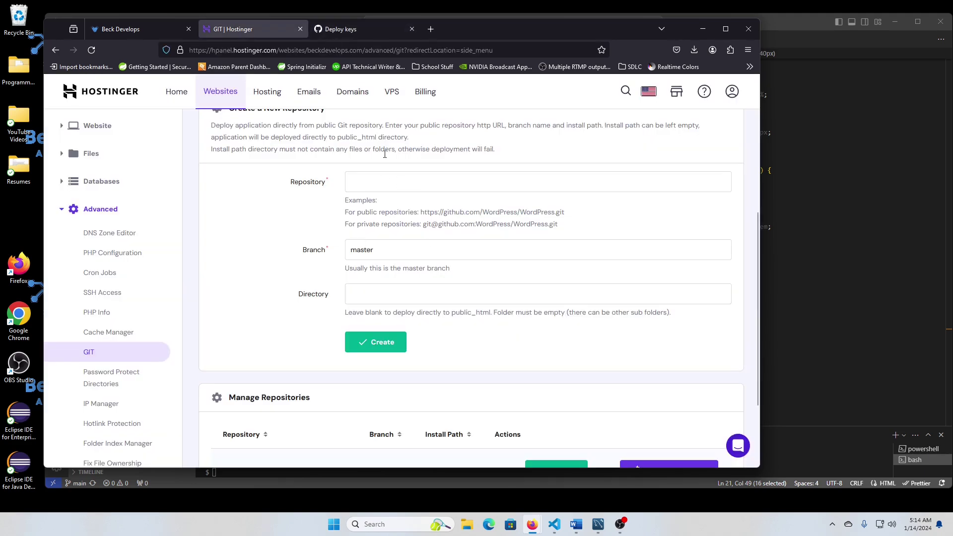
pyautogui.doubleClick(378, 247)
pyautogui.scroll(-2, 348, 198)
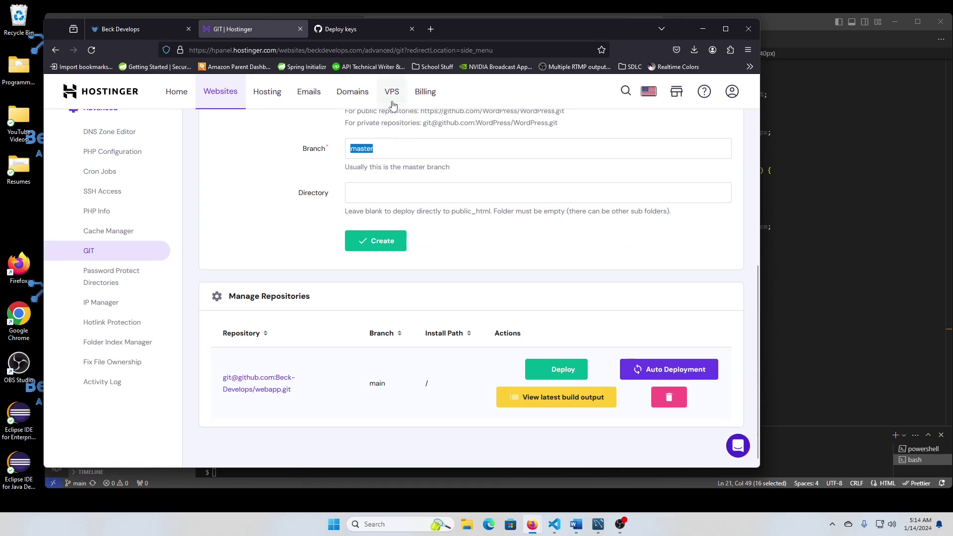
pyautogui.scroll(-1, 333, 233)
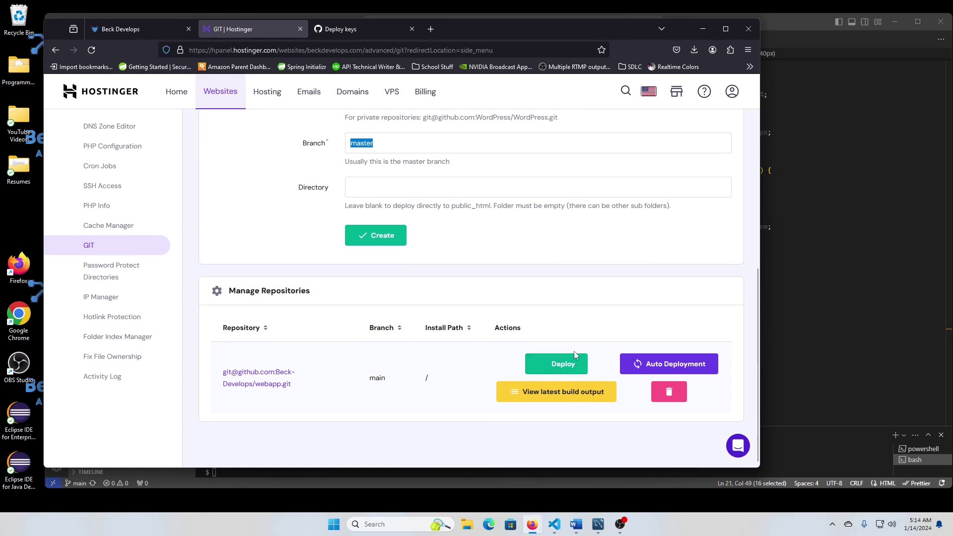
pyautogui.click(144, 28)
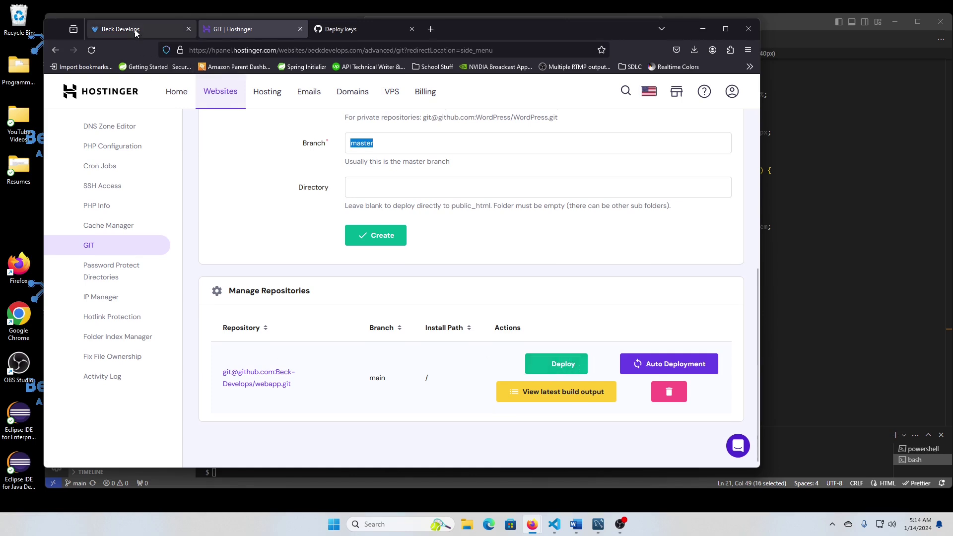
# Leave the beckdevelops.com homepage and return to the Hostinger Git page's webapp repository list
pyautogui.click(256, 51)
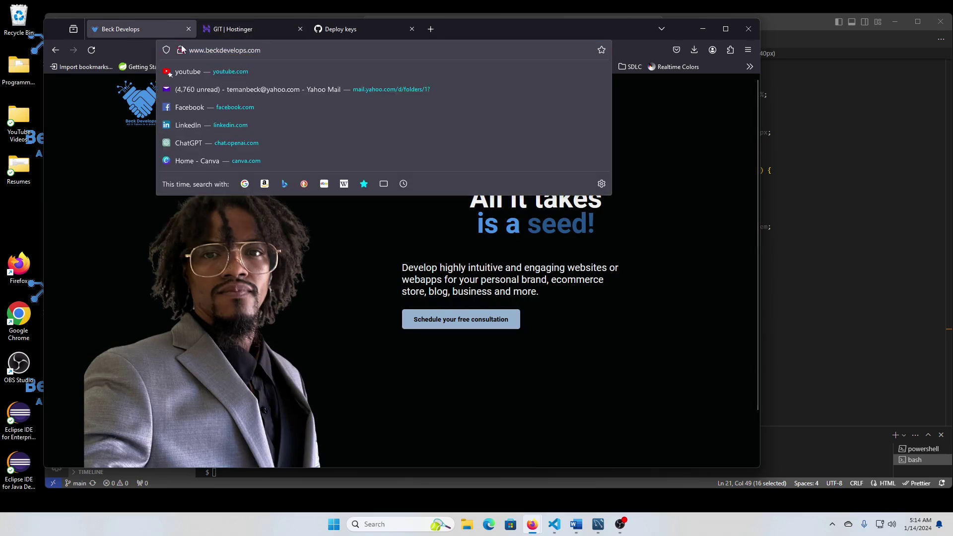
pyautogui.click(239, 31)
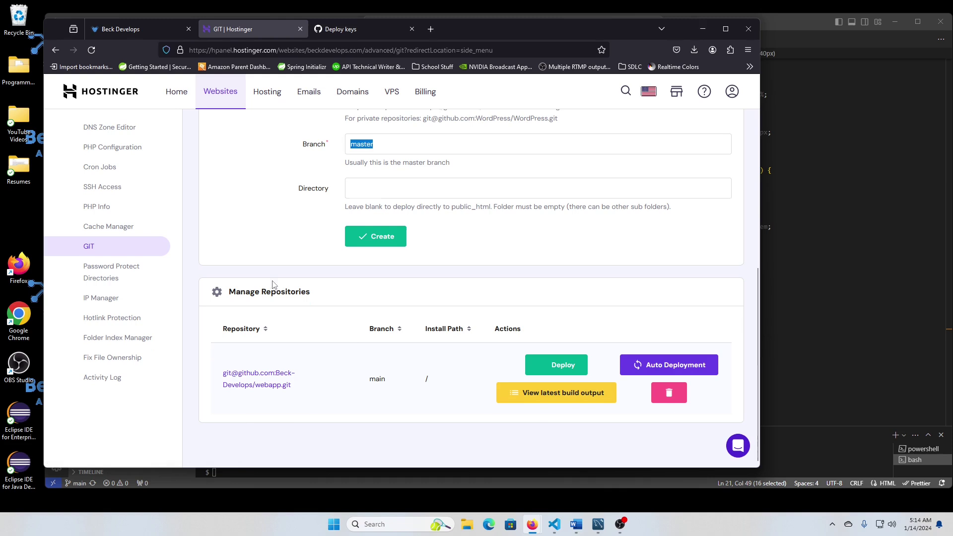
# Open Auto Deployment for webapp and select its webhook URL, then go to the GitHub repository settings
pyautogui.scroll(8, 273, 285)
pyautogui.scroll(-4, 500, 272)
pyautogui.scroll(-3, 500, 272)
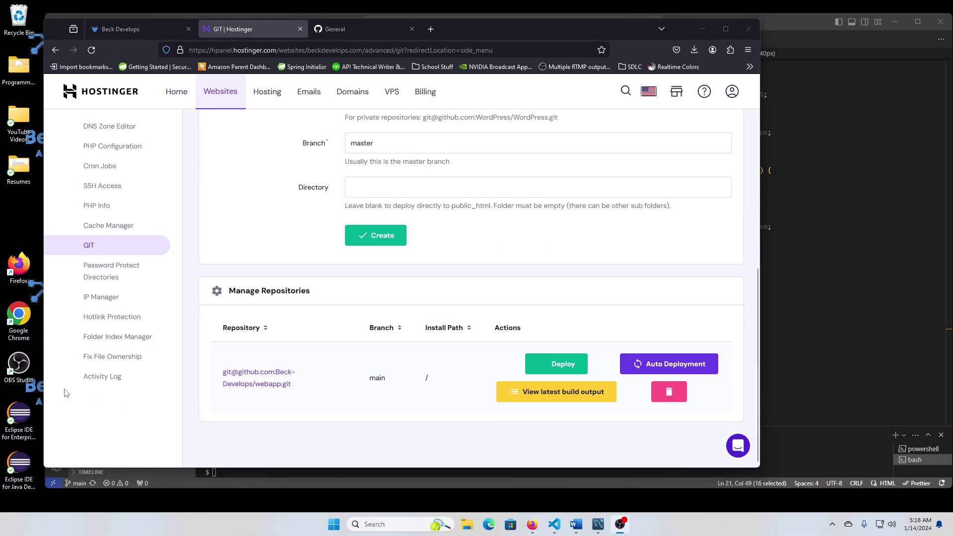
pyautogui.click(650, 370)
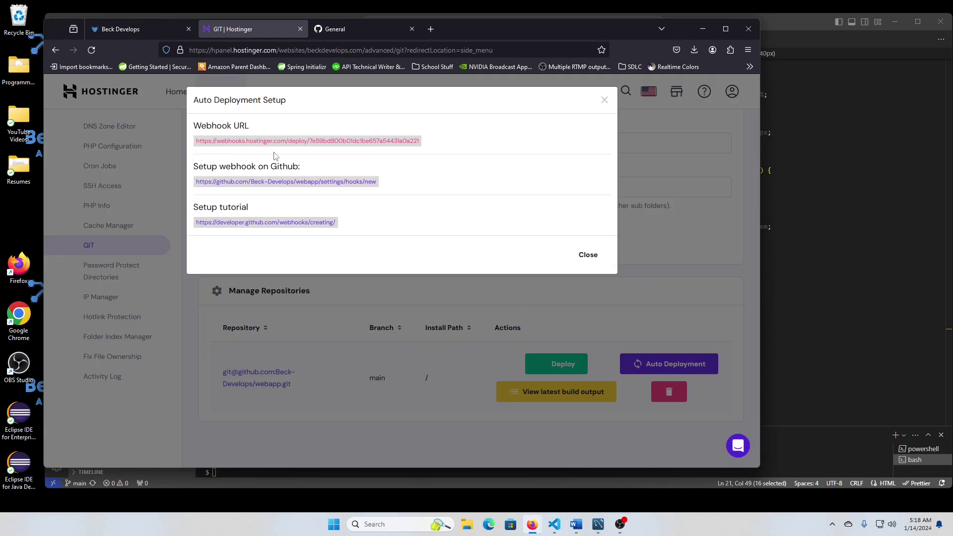
pyautogui.doubleClick(298, 142)
pyautogui.tripleClick(297, 142)
pyautogui.hotkey('ctrl', 'c')
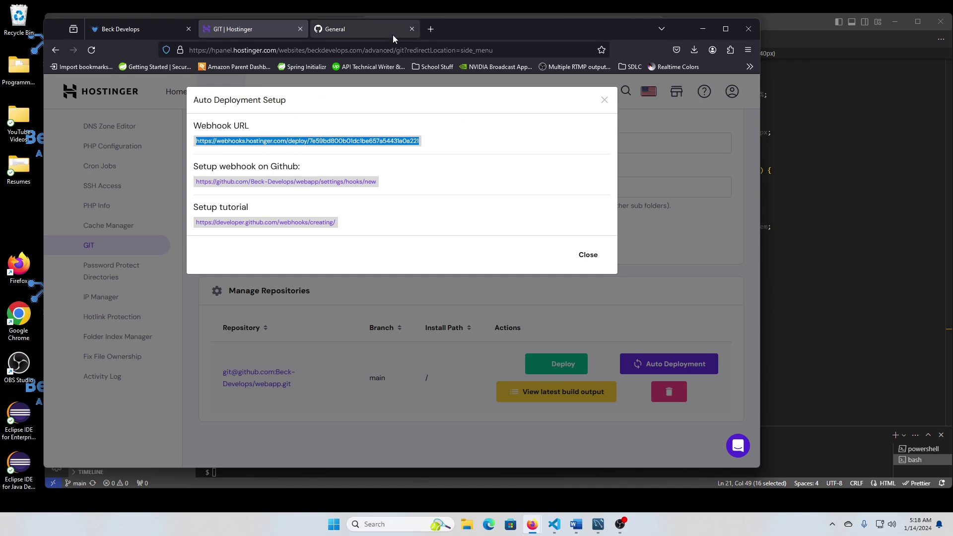
pyautogui.click(370, 34)
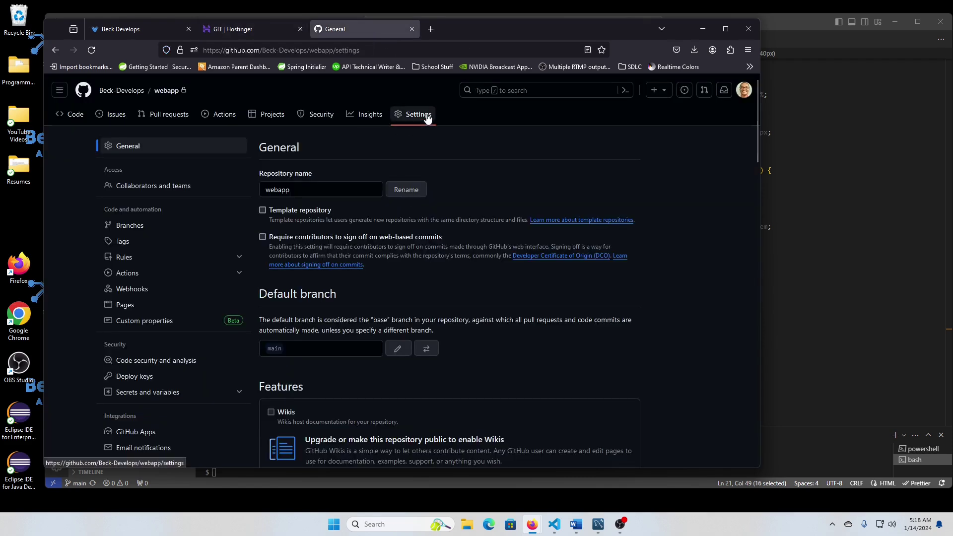
# Replace the existing Hostinger webhook's Payload URL with the pasted Hostinger deploy URL
pyautogui.click(128, 290)
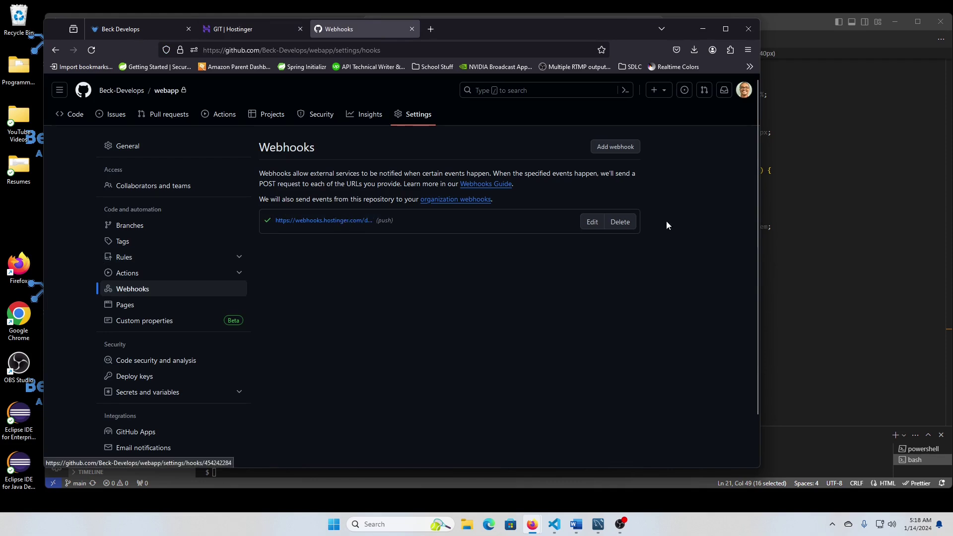
pyautogui.click(592, 221)
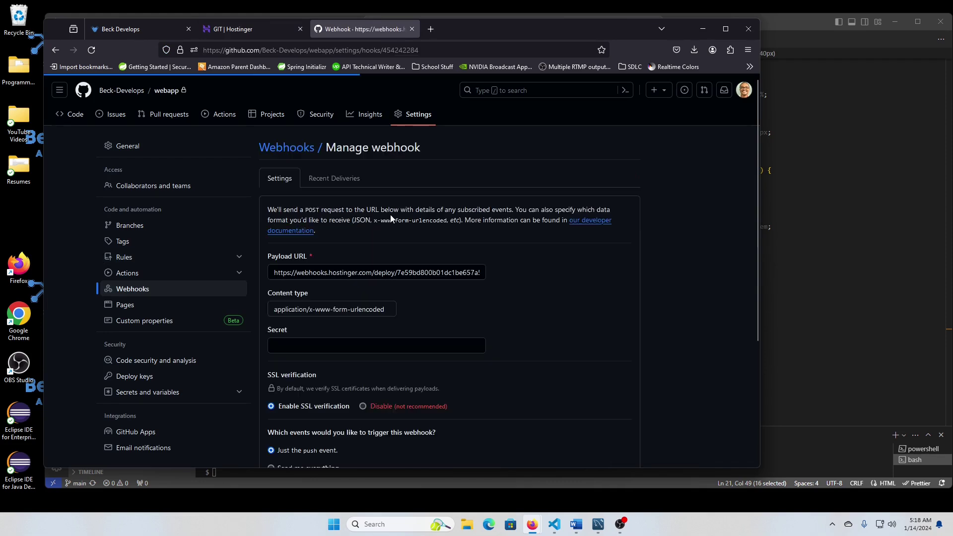
pyautogui.doubleClick(416, 272)
pyautogui.hotkey('ctrl', 'a')
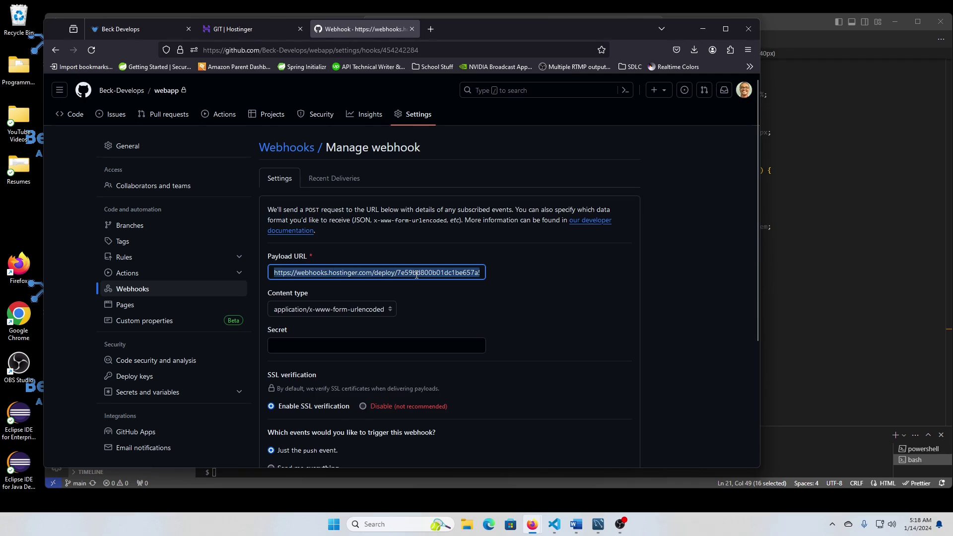
pyautogui.hotkey('ctrl', 'v')
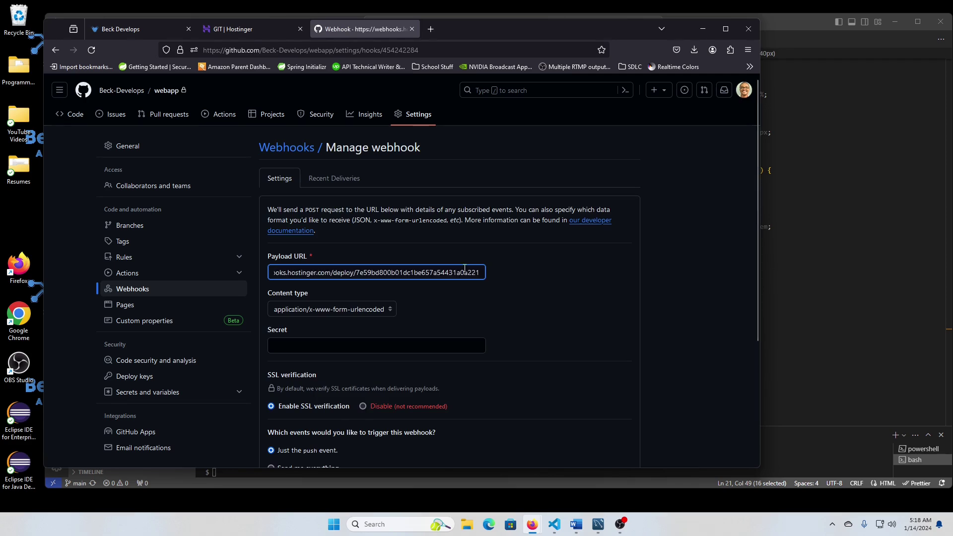
pyautogui.hotkey('ctrl', 'a')
pyautogui.hotkey('ctrl', 'c')
pyautogui.press('BackSpace')
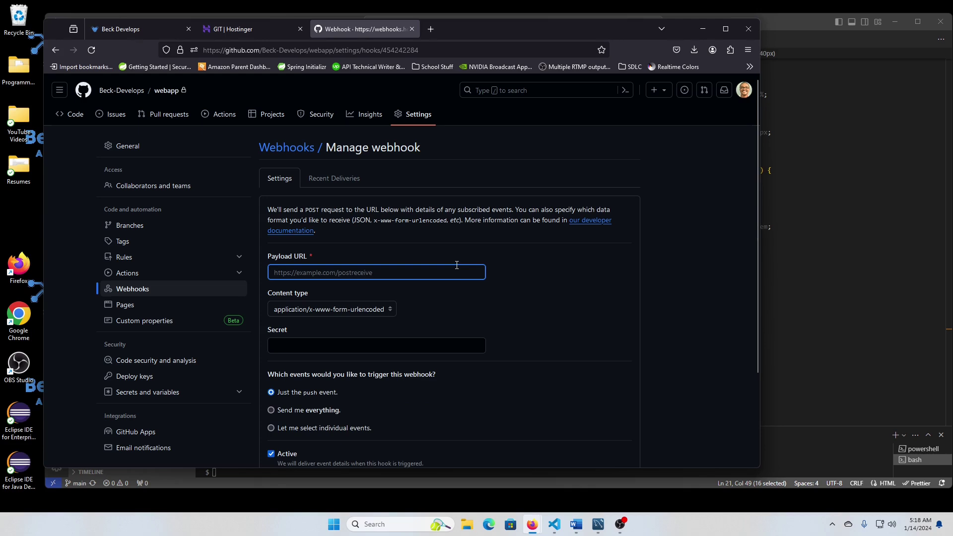
pyautogui.hotkey('ctrl', 'v')
# Save the updated webhook, dismiss the confirmation, and return to the live beckdevelops.com site
pyautogui.scroll(-2, 322, 308)
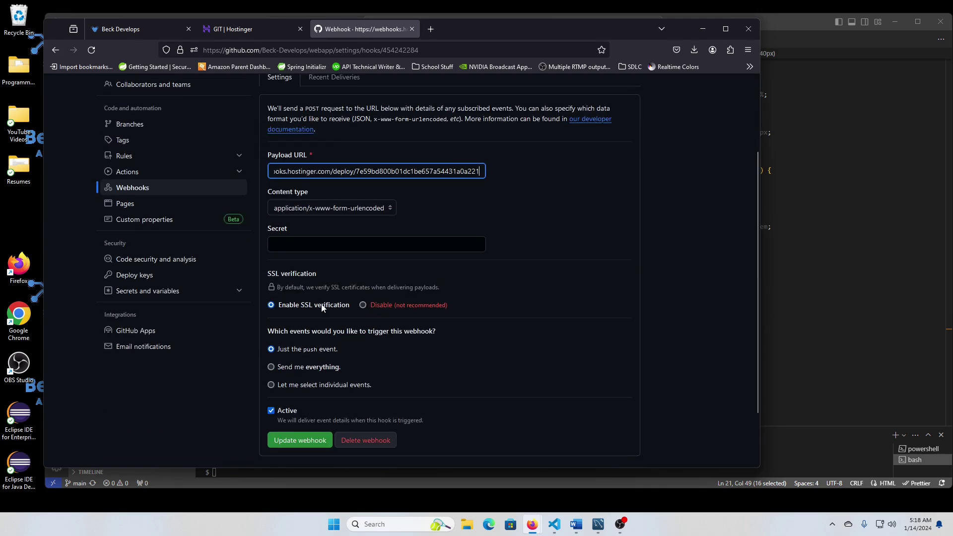
pyautogui.click(300, 441)
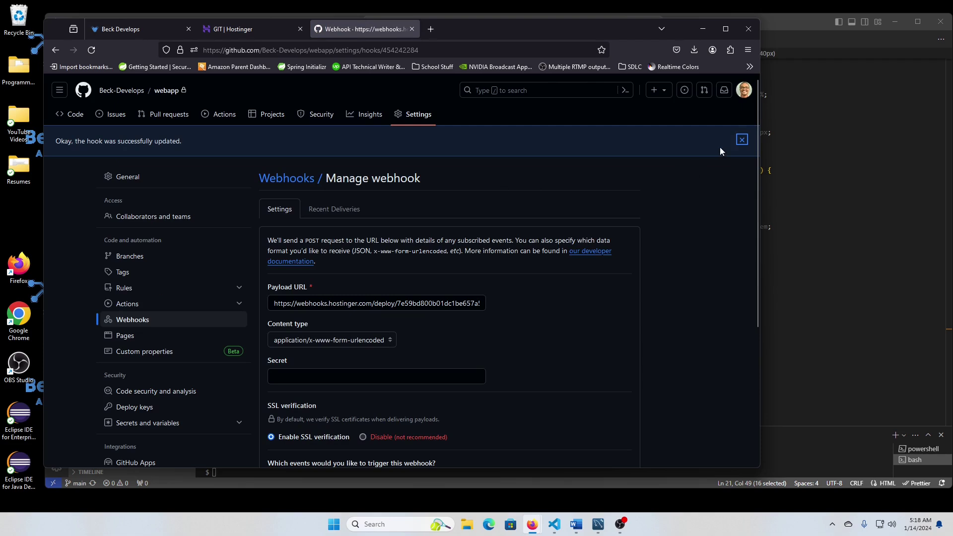
pyautogui.click(742, 140)
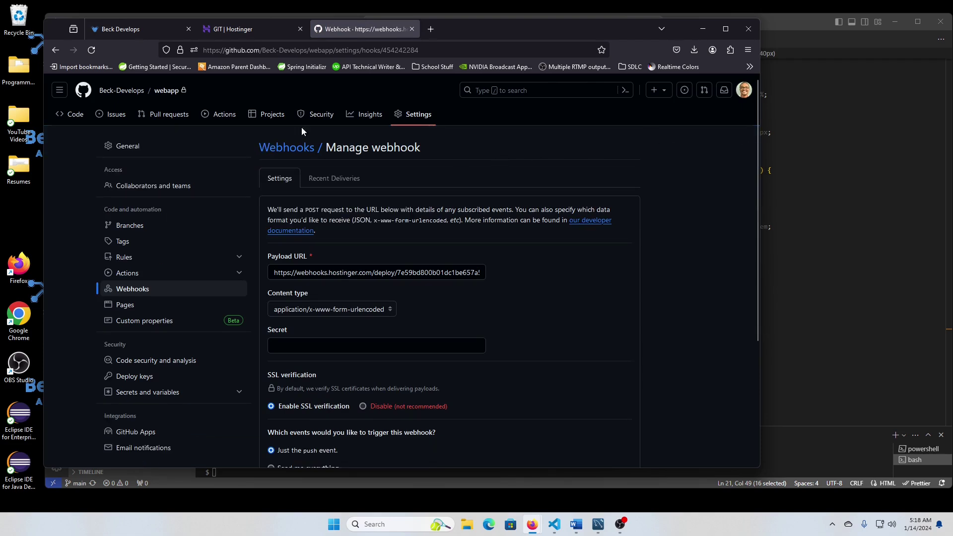
pyautogui.click(122, 28)
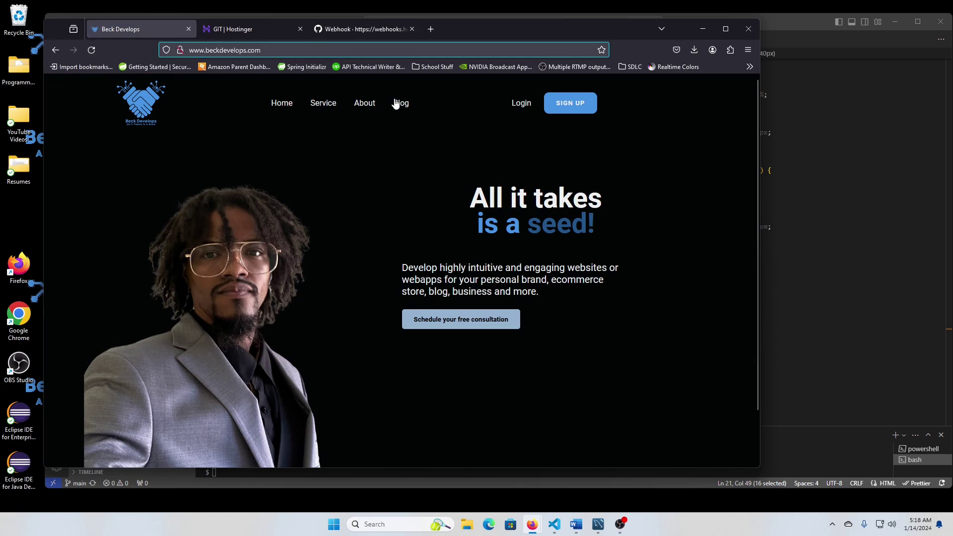
# Insert 'should' before 'takes' on line 64 of index.html and save the file
pyautogui.click(555, 524)
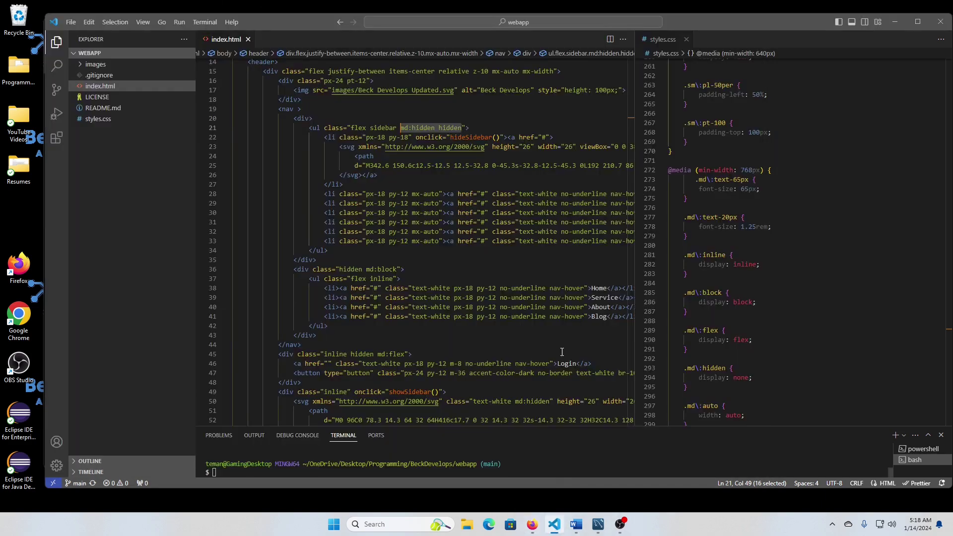
pyautogui.scroll(5, 444, 328)
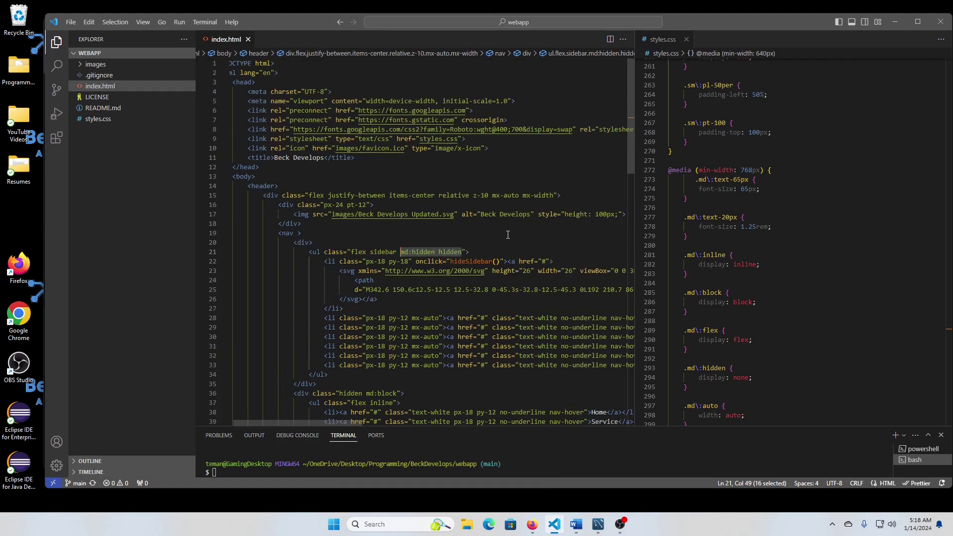
pyautogui.scroll(-5, 506, 215)
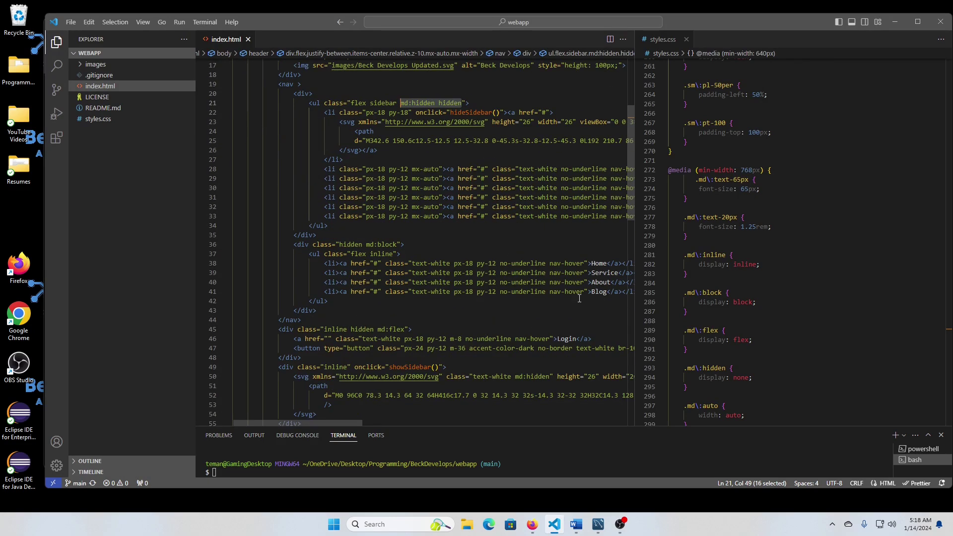
pyautogui.moveTo(348, 424); pyautogui.dragTo(380, 424)
pyautogui.scroll(-8, 500, 329)
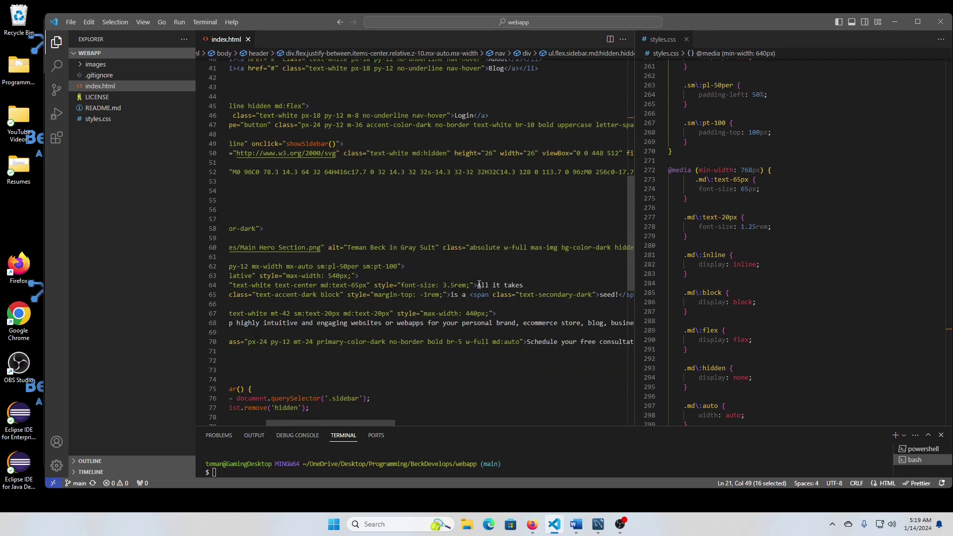
pyautogui.click(504, 286)
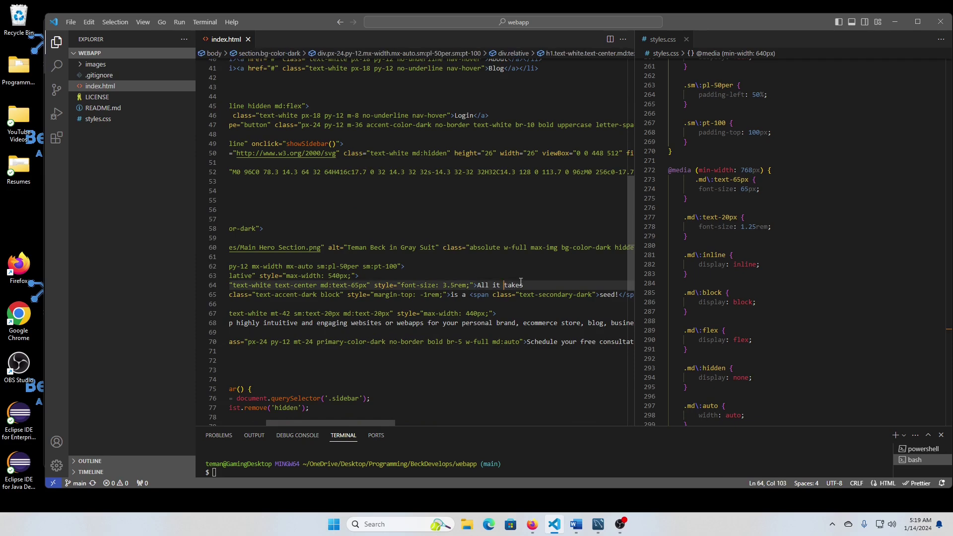
pyautogui.write('should')
pyautogui.hotkey('ctrl', 's')
pyautogui.scroll(-5, 512, 392)
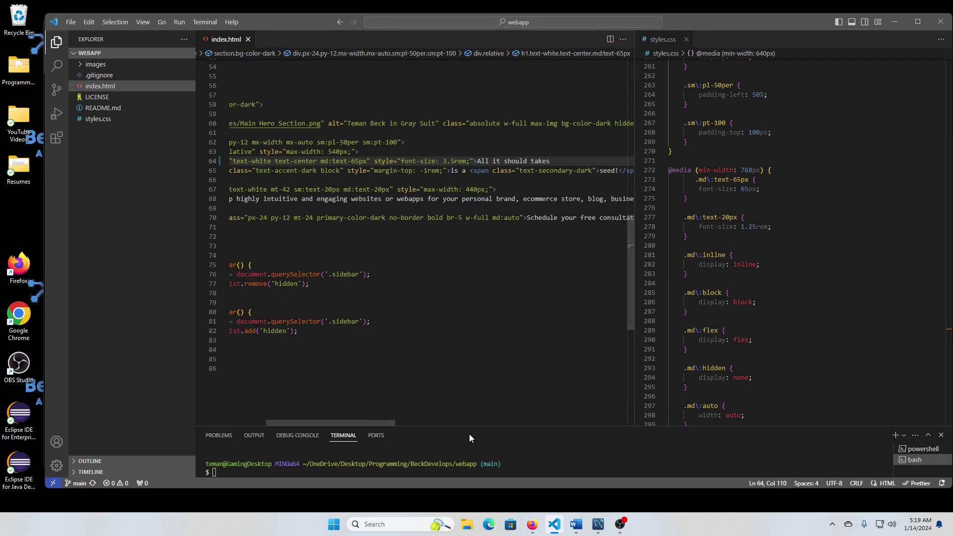
# Check git status in the terminal and stage all changes with git add
pyautogui.click(329, 471)
pyautogui.write('git st')
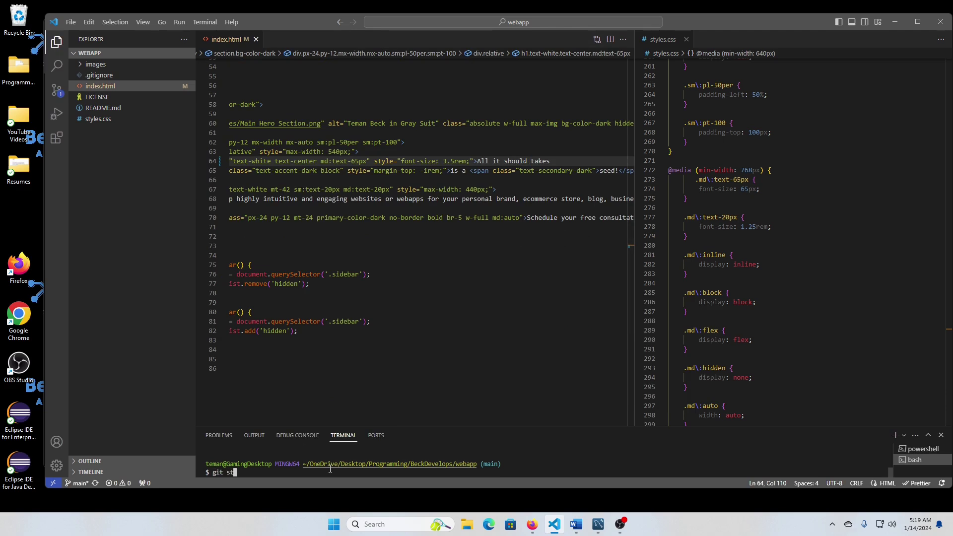
pyautogui.write('autus')
pyautogui.press('Return')
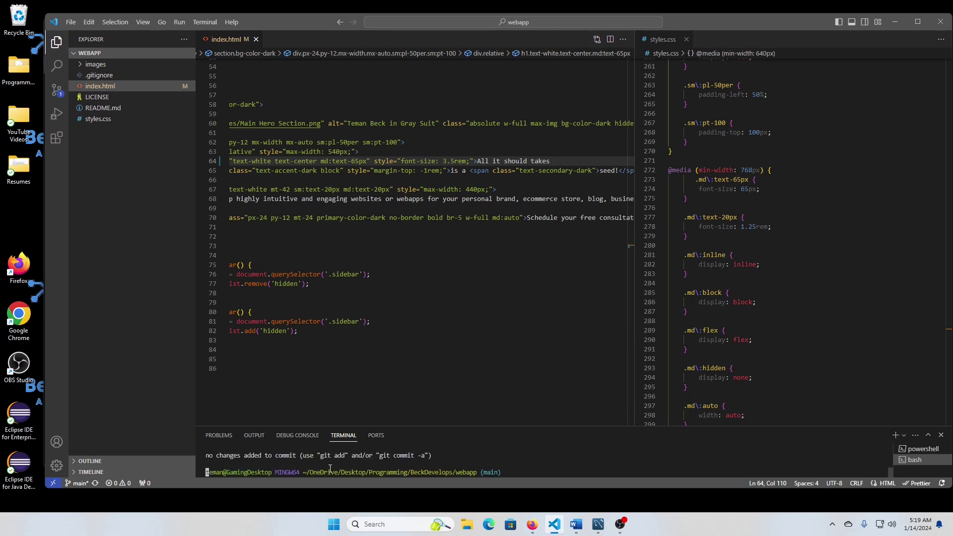
pyautogui.hotkey('ctrl', 'l')
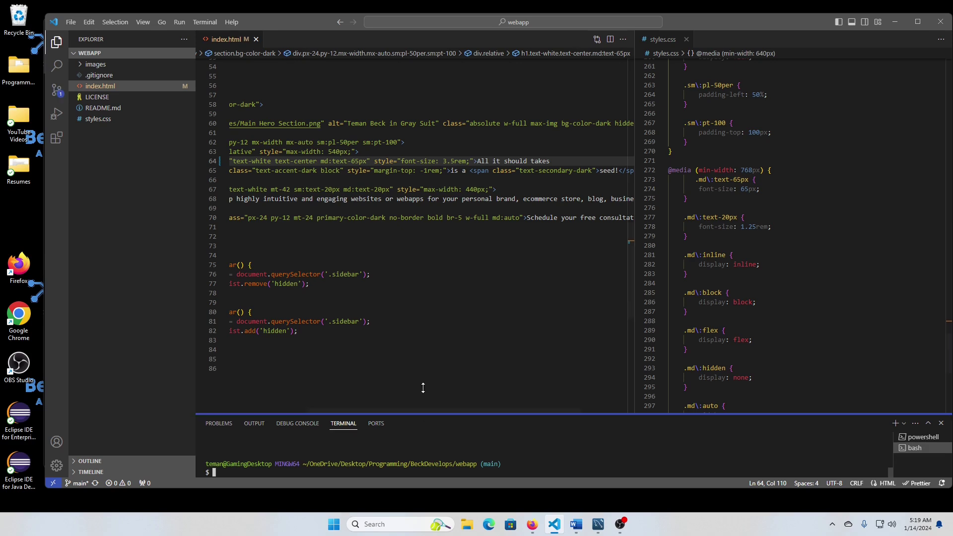
pyautogui.moveTo(419, 427); pyautogui.dragTo(422, 310)
pyautogui.press('Up')
pyautogui.press('Return')
pyautogui.scroll(3, 296, 360)
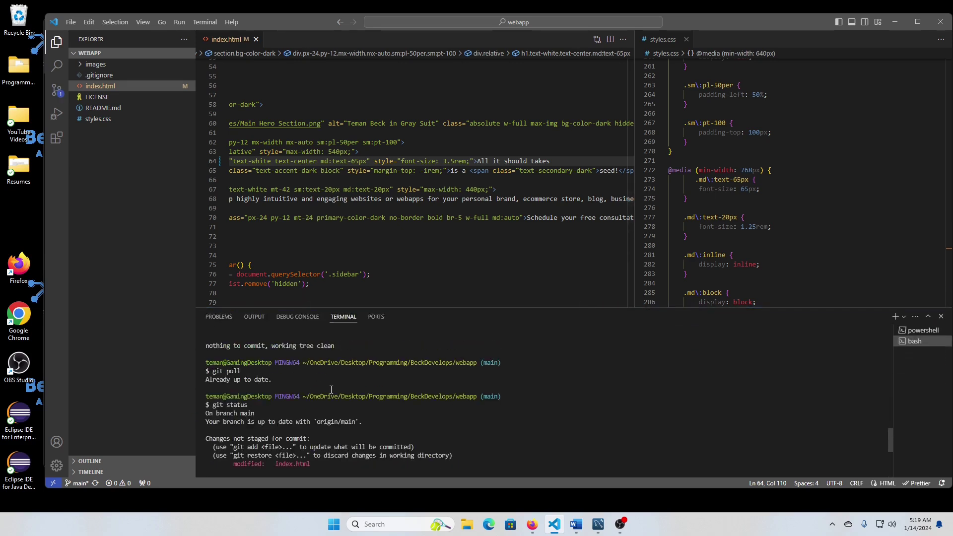
pyautogui.hotkey('ctrl', 'l')
pyautogui.write('git ad')
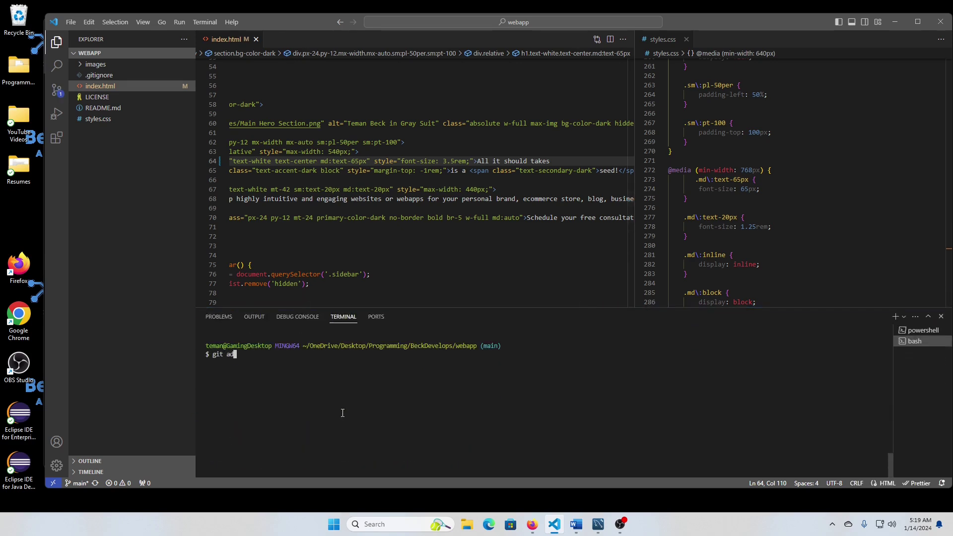
pyautogui.write('d .')
pyautogui.press('Return')
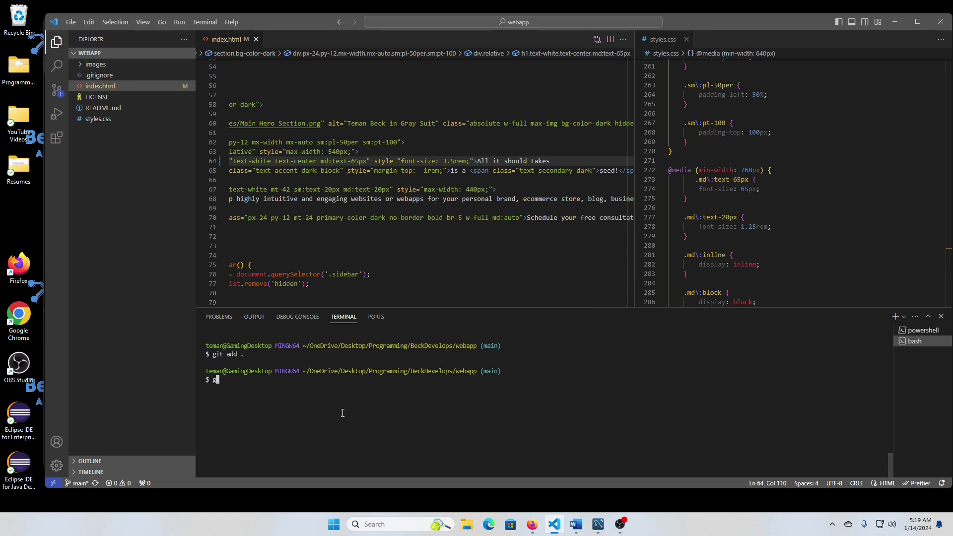
pyautogui.write('it status')
pyautogui.press('Return')
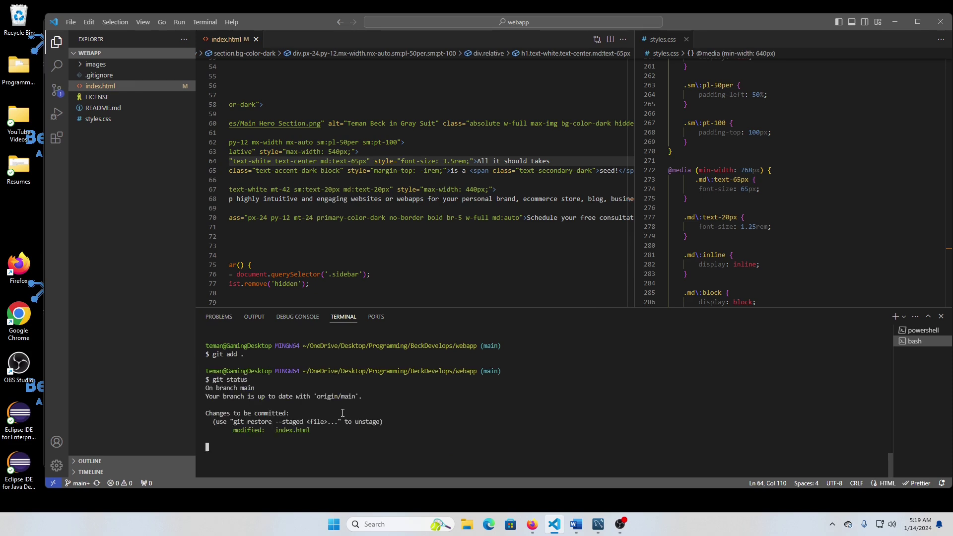
# Commit the staged headline change with the message 'test commit.'
pyautogui.write('git pu')
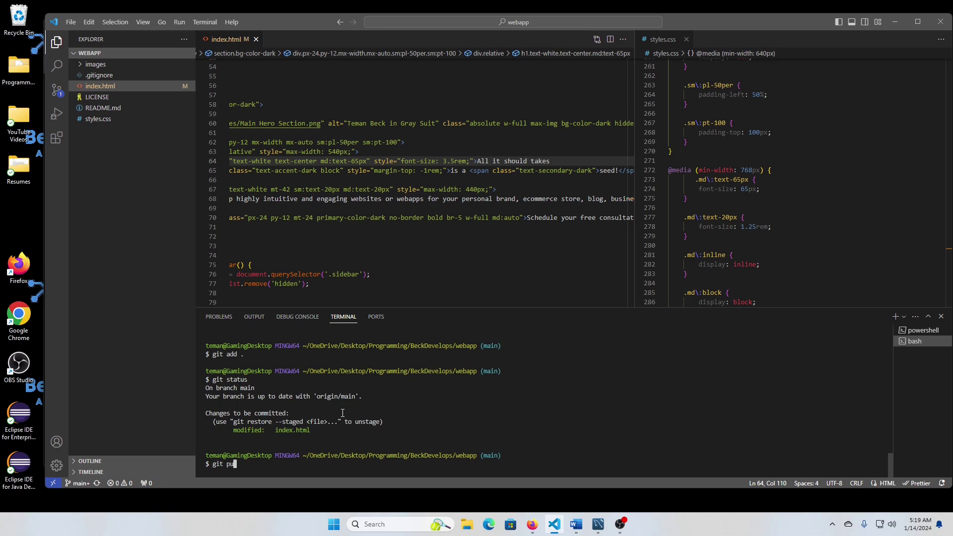
pyautogui.press('BackSpace')
pyautogui.press('BackSpace')
pyautogui.write('commit -m "test coommit."')
pyautogui.press('Return')
# Push the commit with git push origin main and confirm the working tree is clean
pyautogui.write('git pudh')
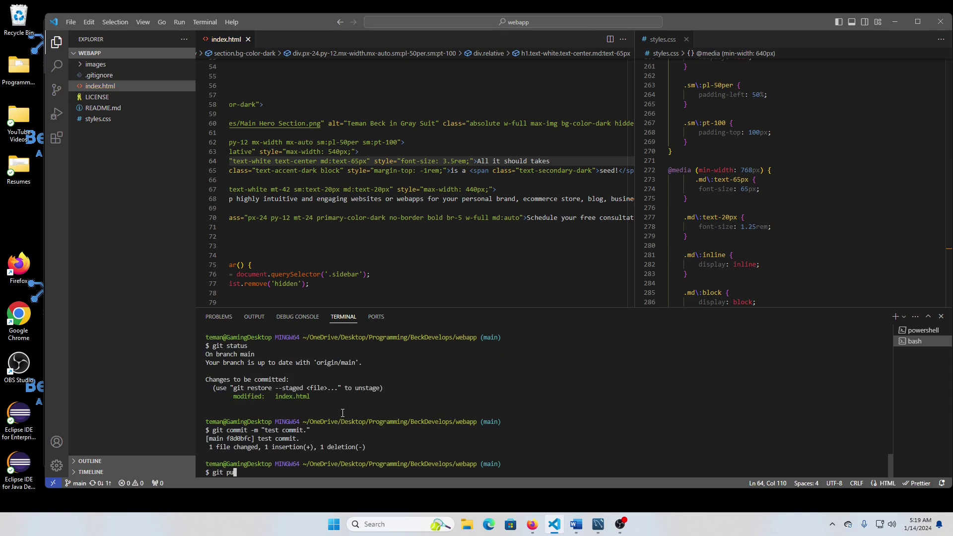
pyautogui.press('BackSpace')
pyautogui.write('shg')
pyautogui.write(' o')
pyautogui.press('BackSpace')
pyautogui.write('rigin main')
pyautogui.press('Return')
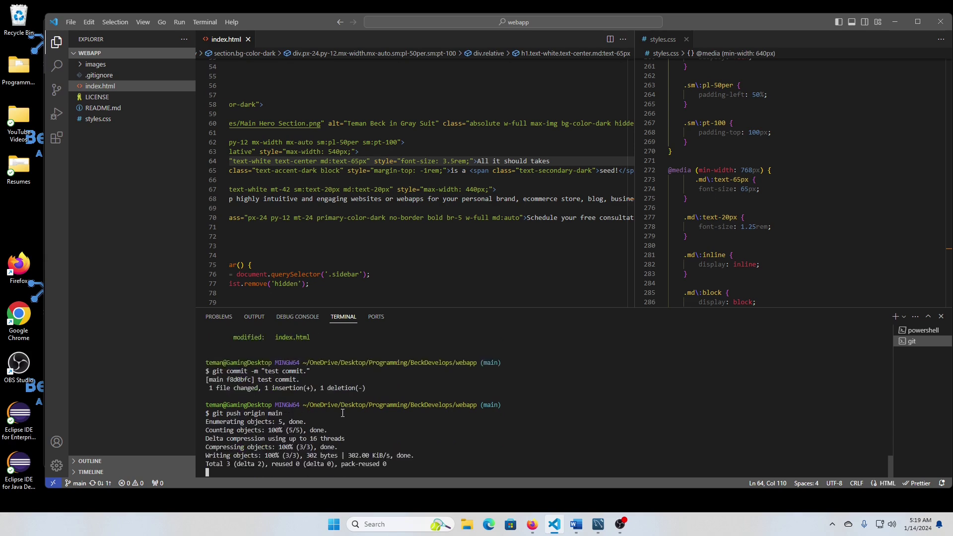
pyautogui.write('git status')
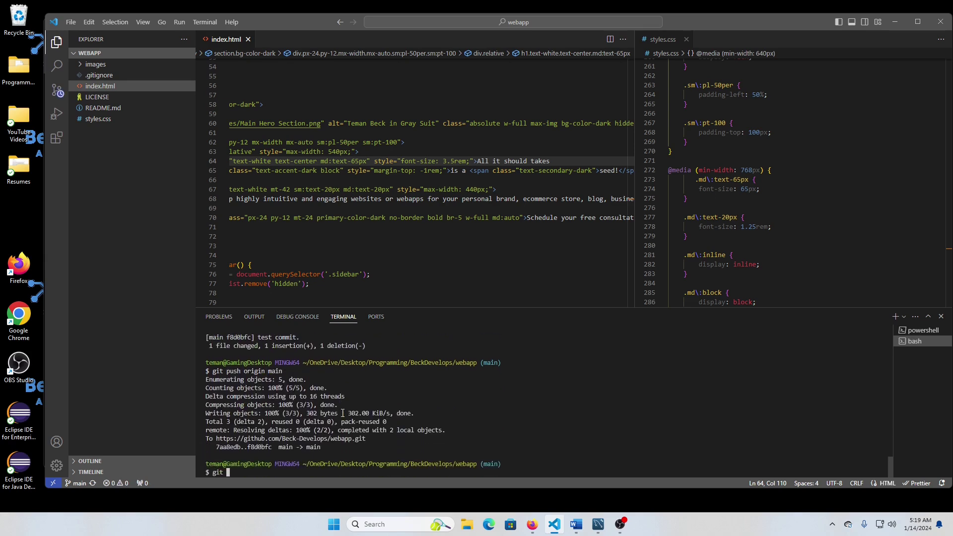
pyautogui.press('Return')
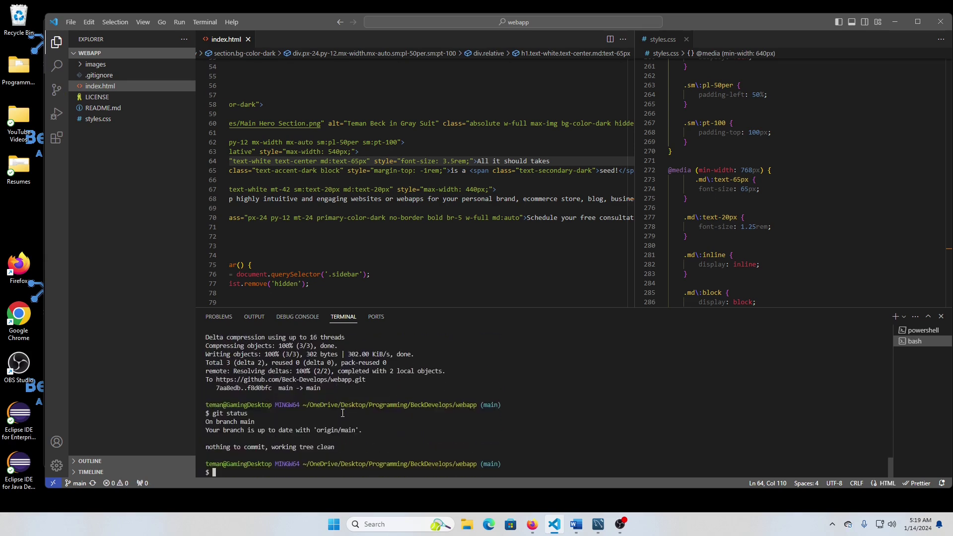
# Bring the beckdevelops.com window forward and reload the page
pyautogui.moveTo(532, 524)
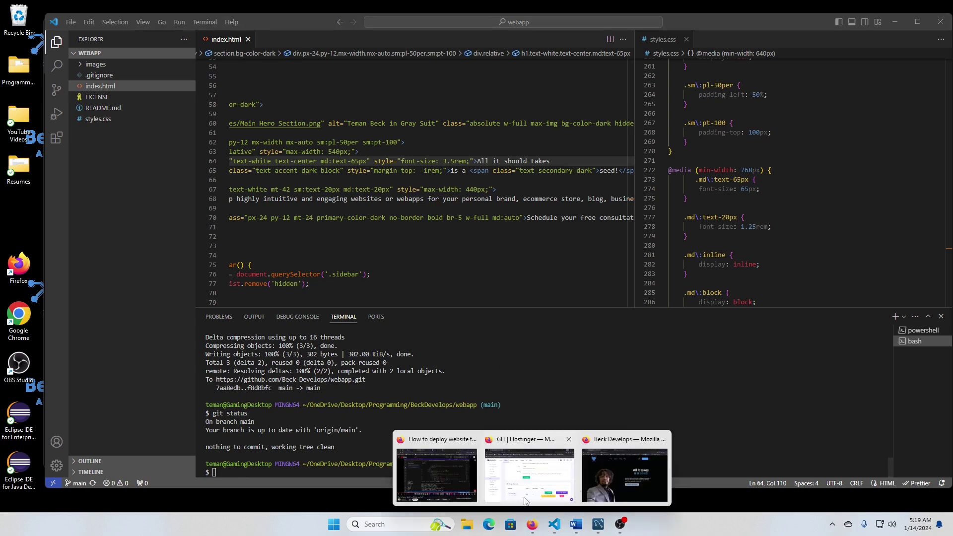
pyautogui.click(624, 475)
pyautogui.click(91, 49)
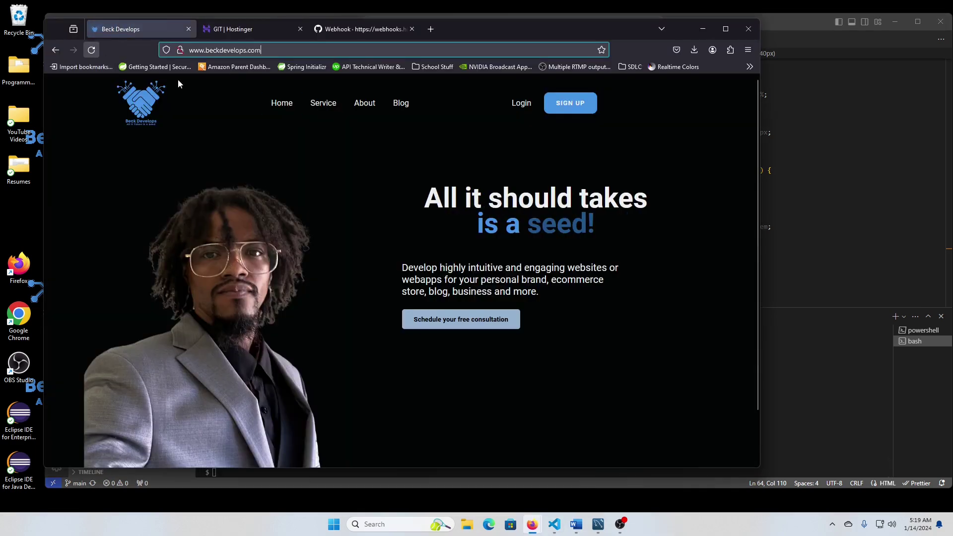
# Highlight the headline to confirm it reads 'All it should takes', then return to VS Code
pyautogui.moveTo(425, 196); pyautogui.dragTo(653, 188)
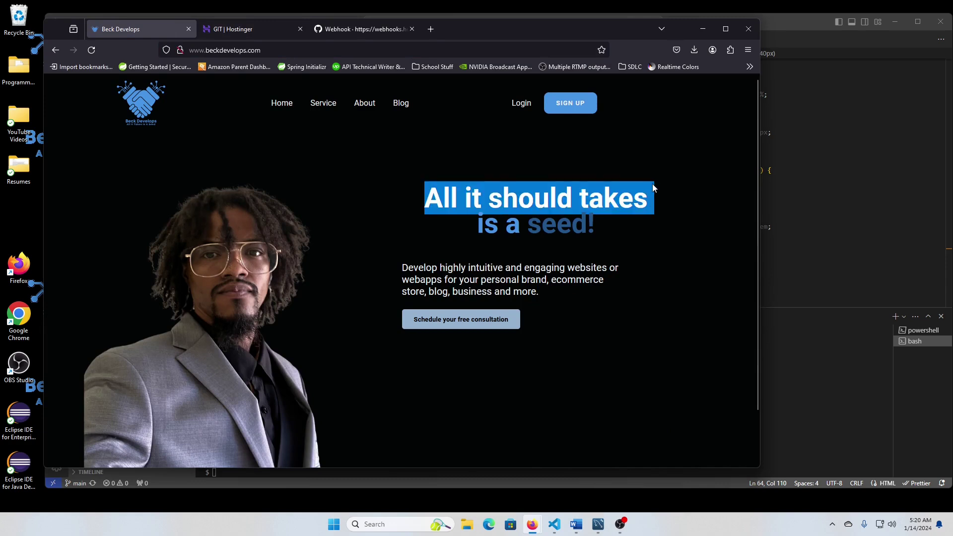
pyautogui.click(653, 188)
pyautogui.click(223, 50)
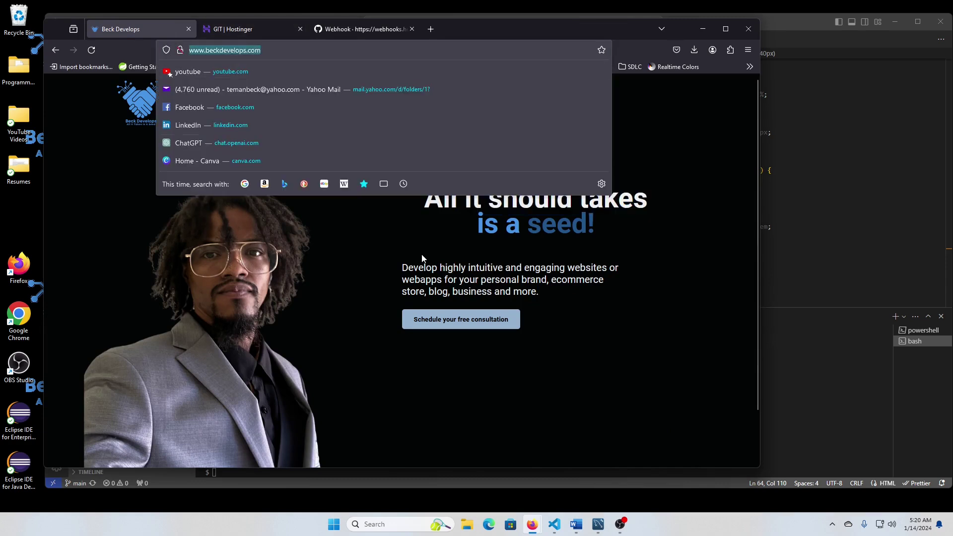
pyautogui.click(711, 244)
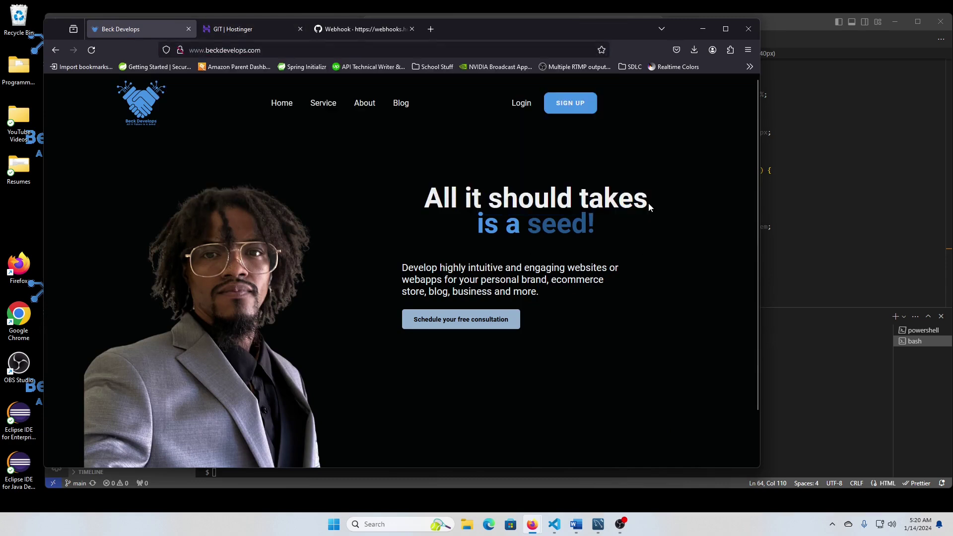
pyautogui.moveTo(651, 208); pyautogui.dragTo(406, 198)
pyautogui.click(569, 201)
pyautogui.moveTo(570, 201); pyautogui.dragTo(467, 199)
pyautogui.click(481, 199)
pyautogui.moveTo(652, 205); pyautogui.dragTo(366, 212)
pyautogui.hotkey('alt', 'Tab')
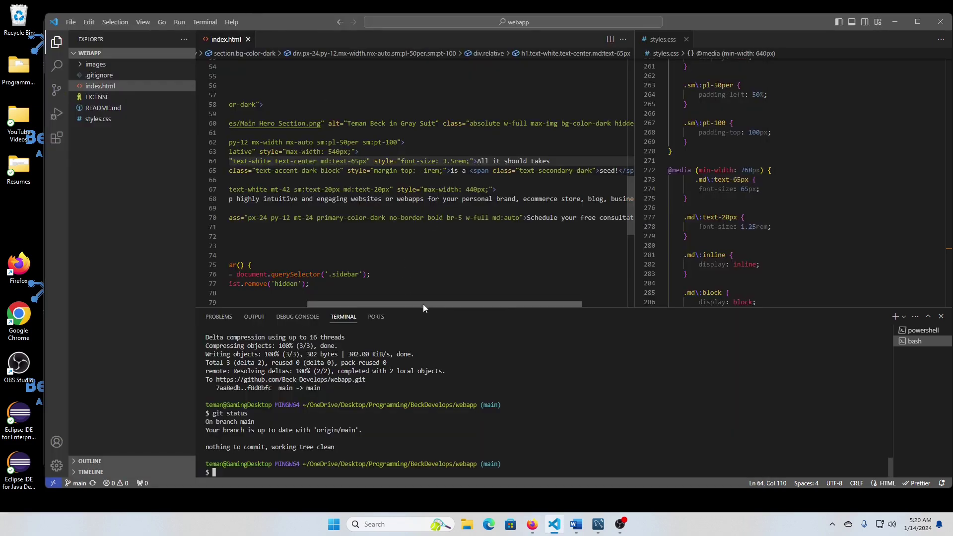
pyautogui.moveTo(423, 304); pyautogui.dragTo(352, 304)
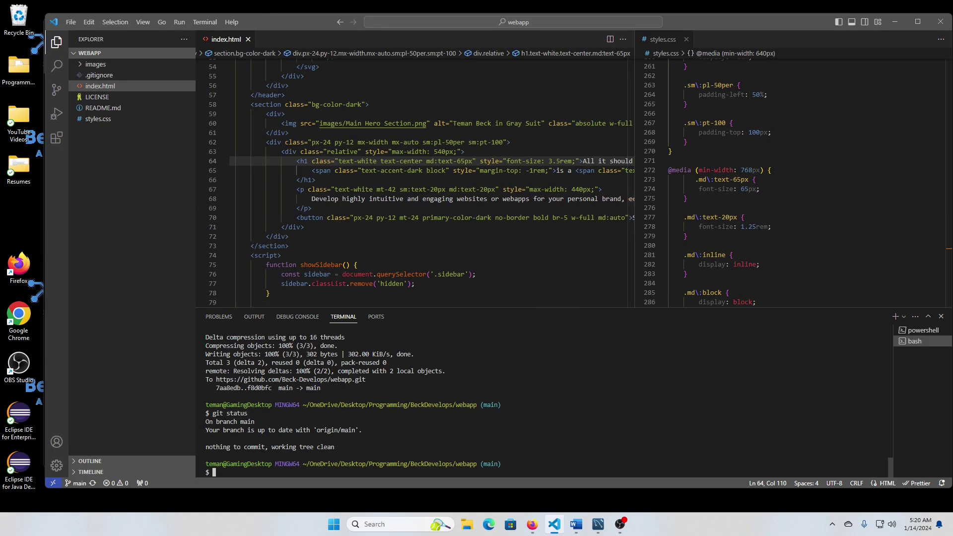